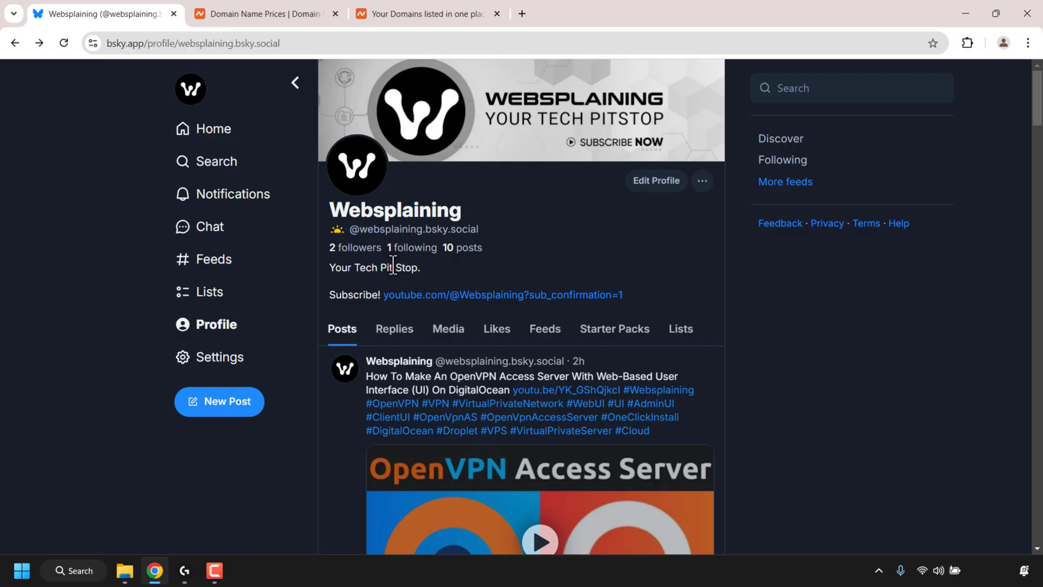
# - Search Namecheap's Domain Prices page for 'websplaining', showing websplaining.com is already registered
pyautogui.click(289, 22)
pyautogui.click(359, 43)
pyautogui.click(382, 43)
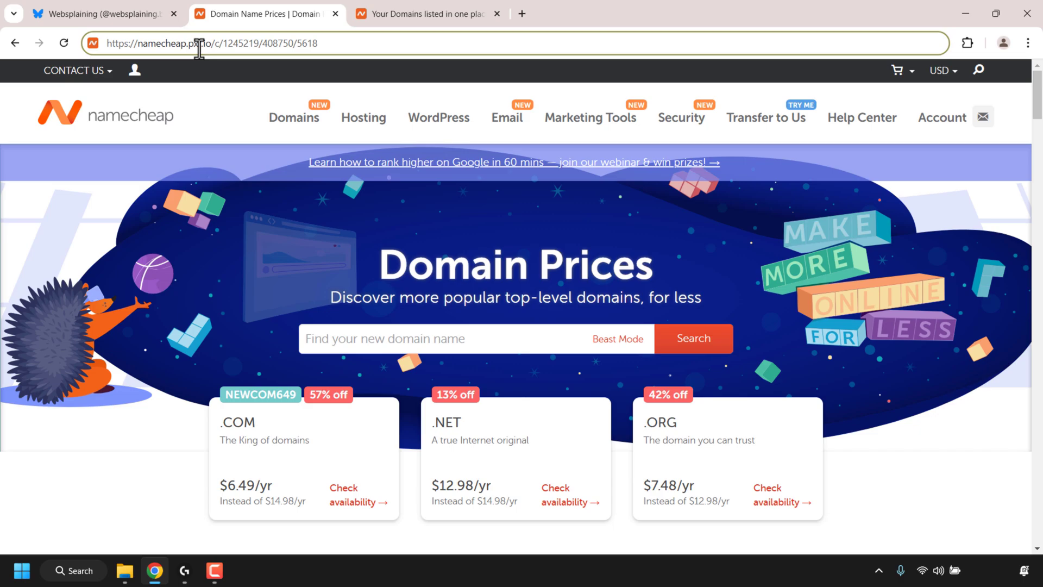
pyautogui.click(364, 288)
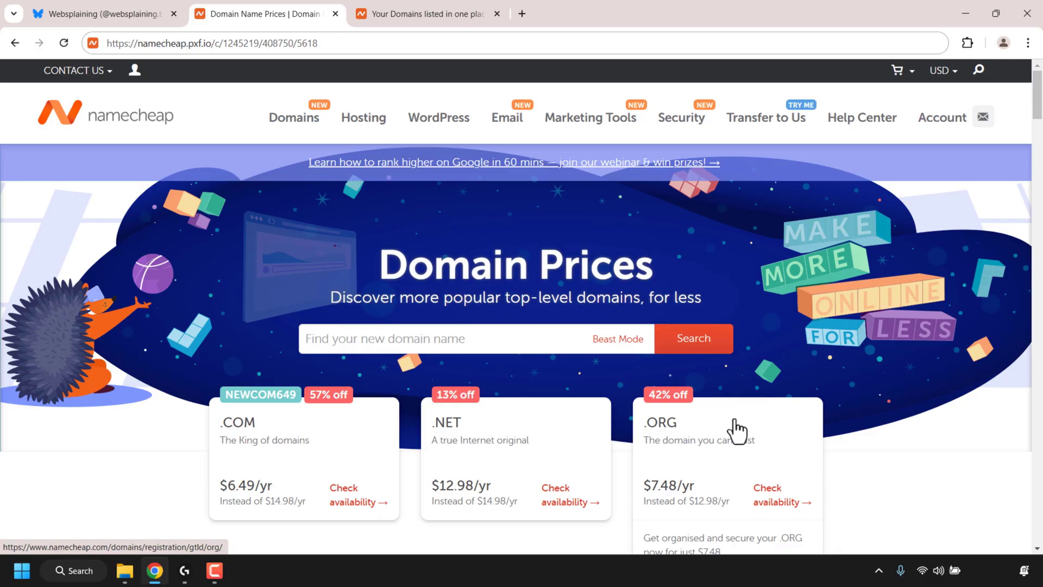
pyautogui.click(1038, 206)
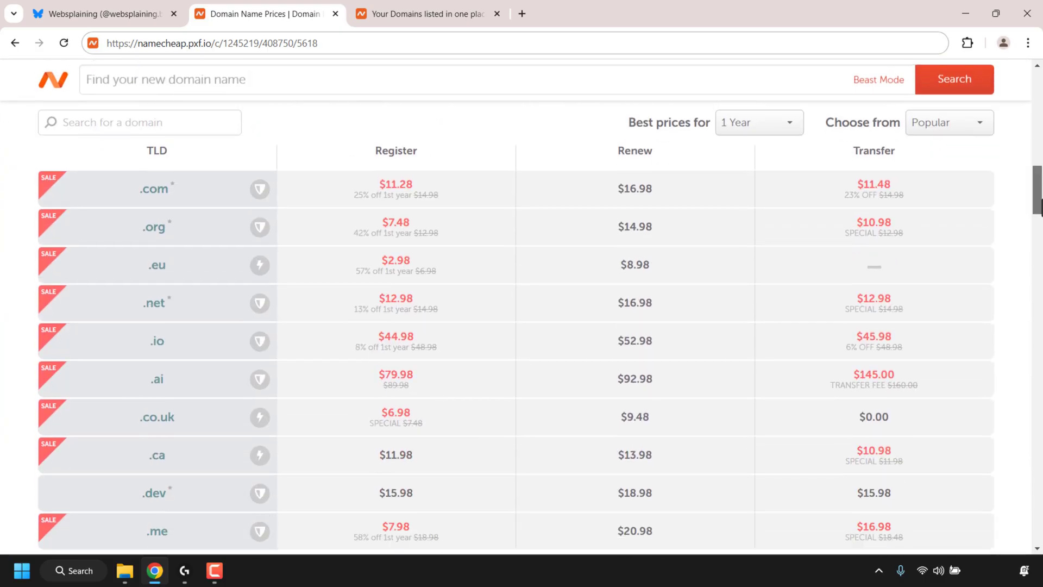
pyautogui.scroll(1, 545, 216)
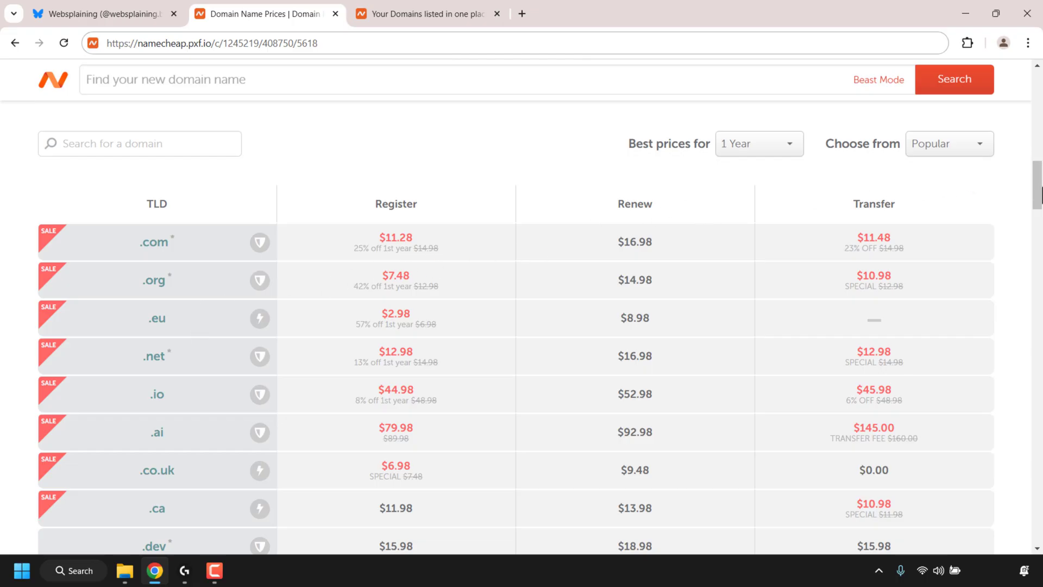
pyautogui.scroll(15, 598, 218)
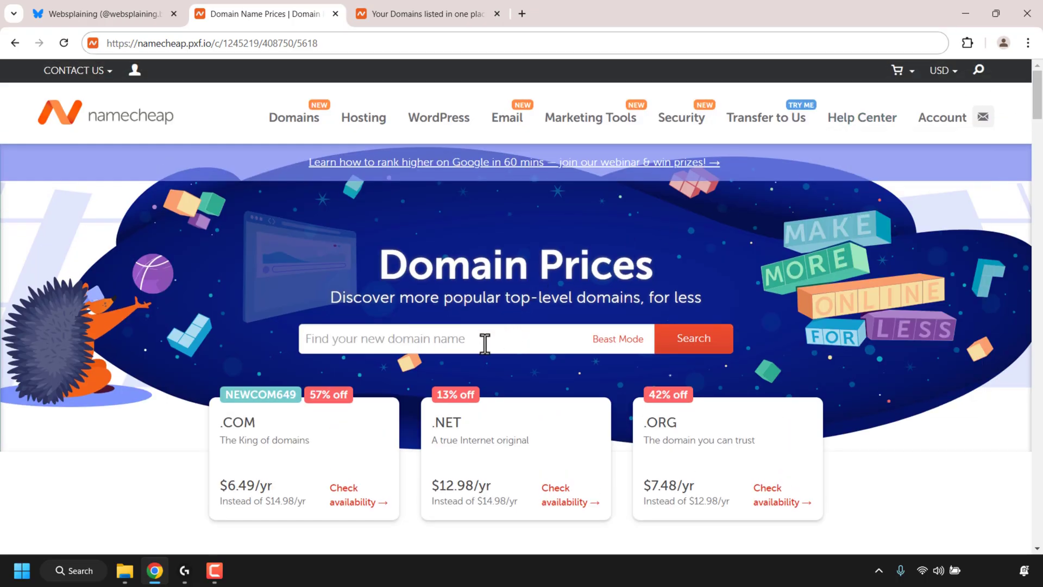
pyautogui.click(478, 343)
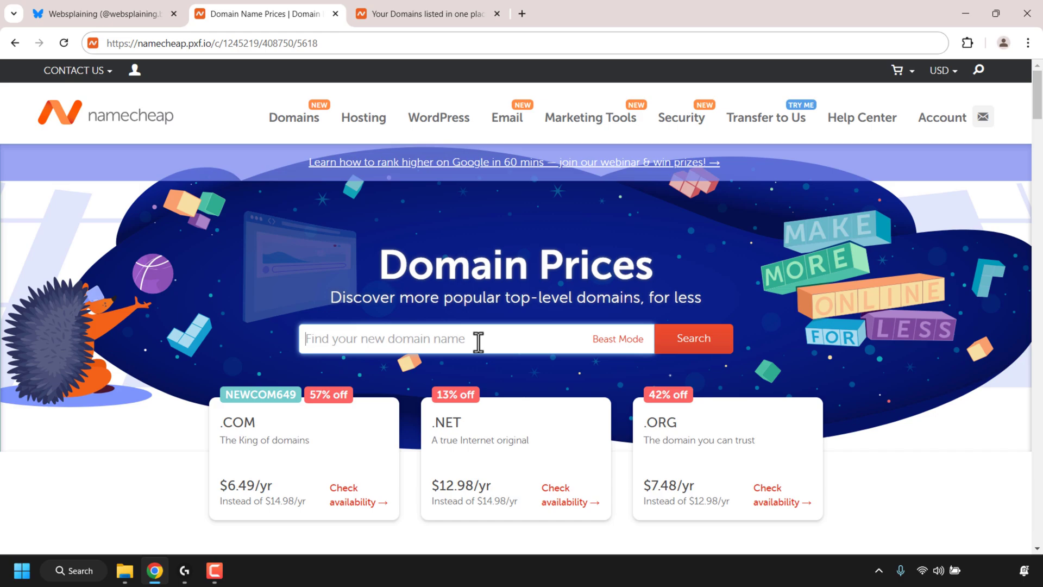
pyautogui.write('websplaining')
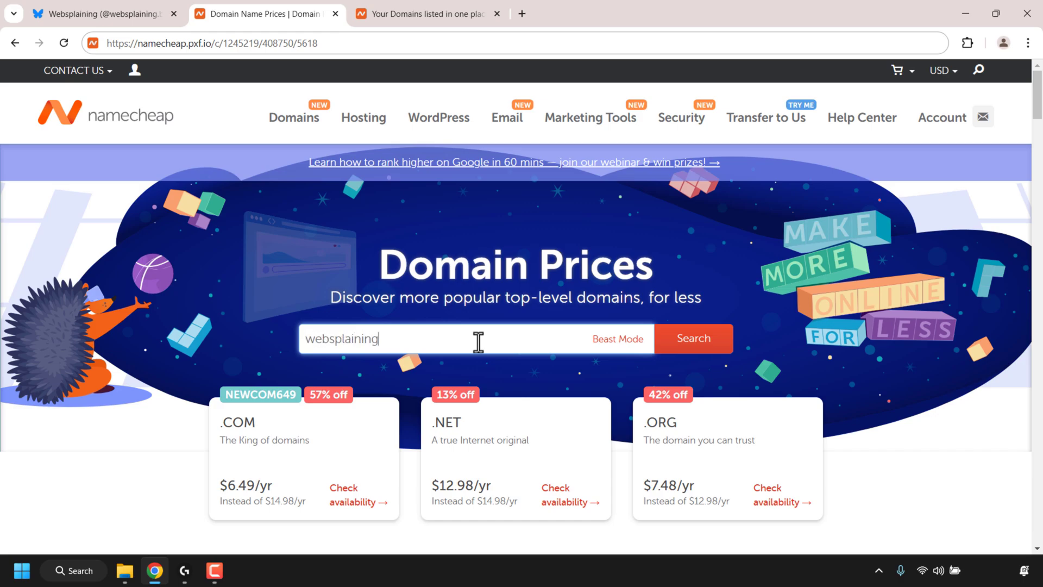
pyautogui.press('Return')
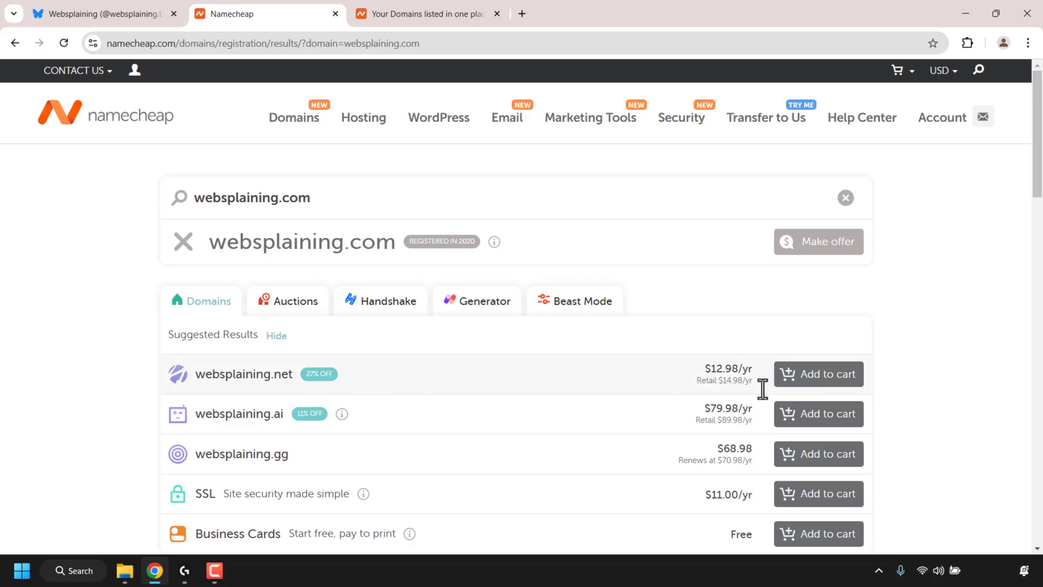
# - Add websplaining.net to the cart, open checkout, then close the cart tab to reveal the Domain List
pyautogui.click(820, 375)
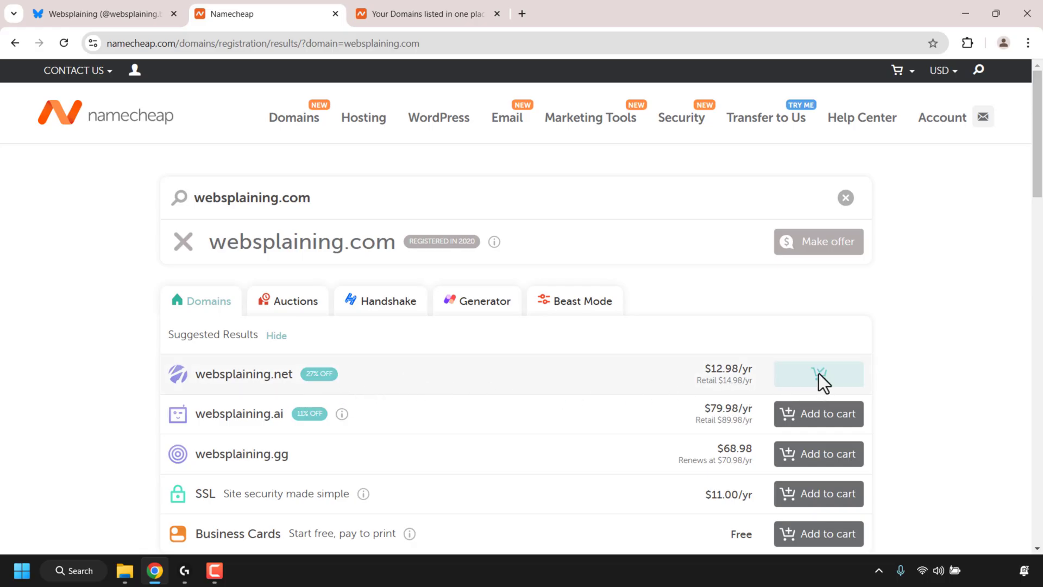
pyautogui.click(985, 536)
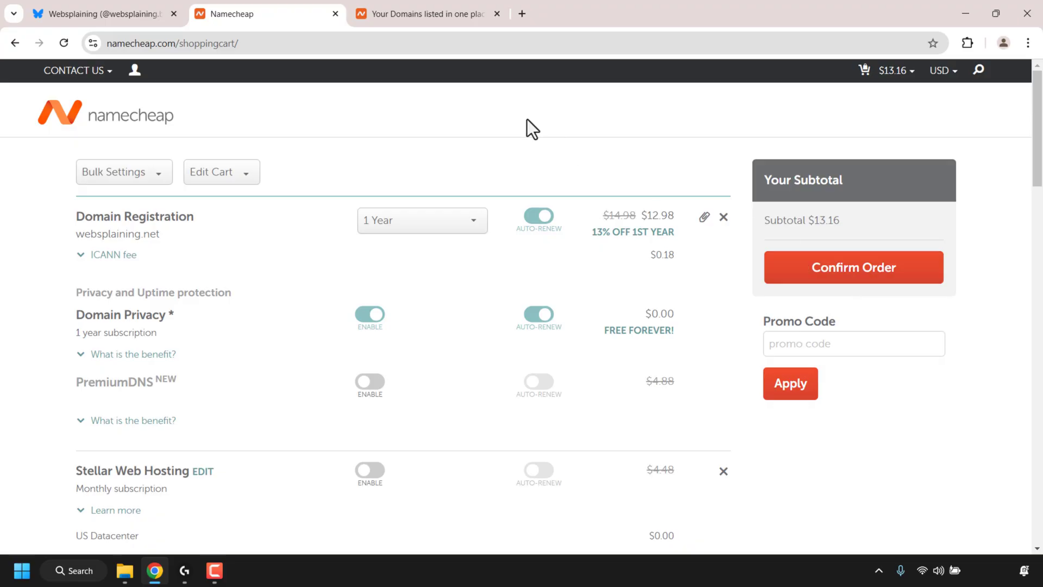
pyautogui.click(336, 15)
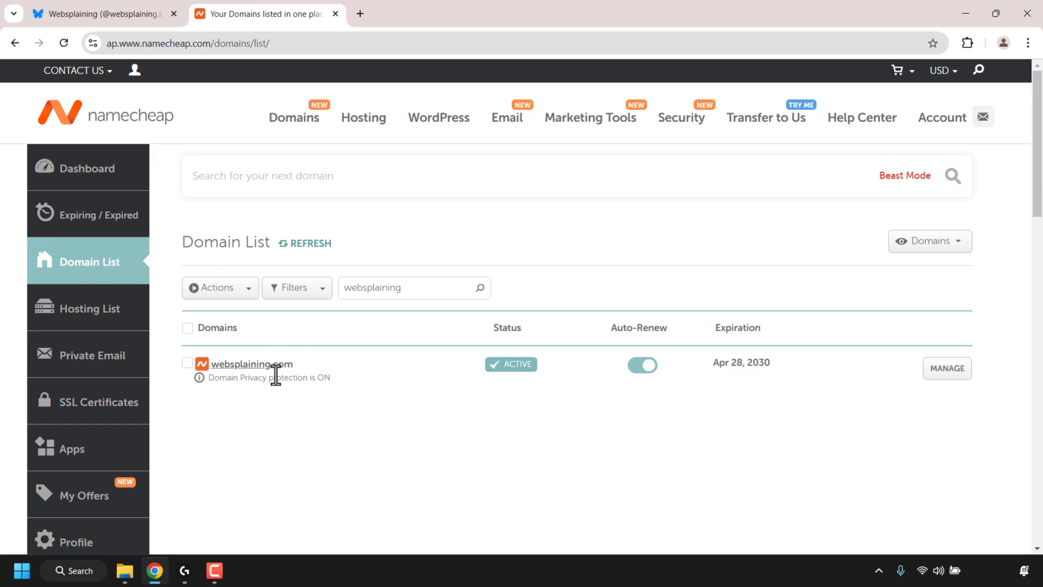
# - Open websplaining.com's empty Advanced DNS settings, then return to the Bluesky profile
pyautogui.click(941, 375)
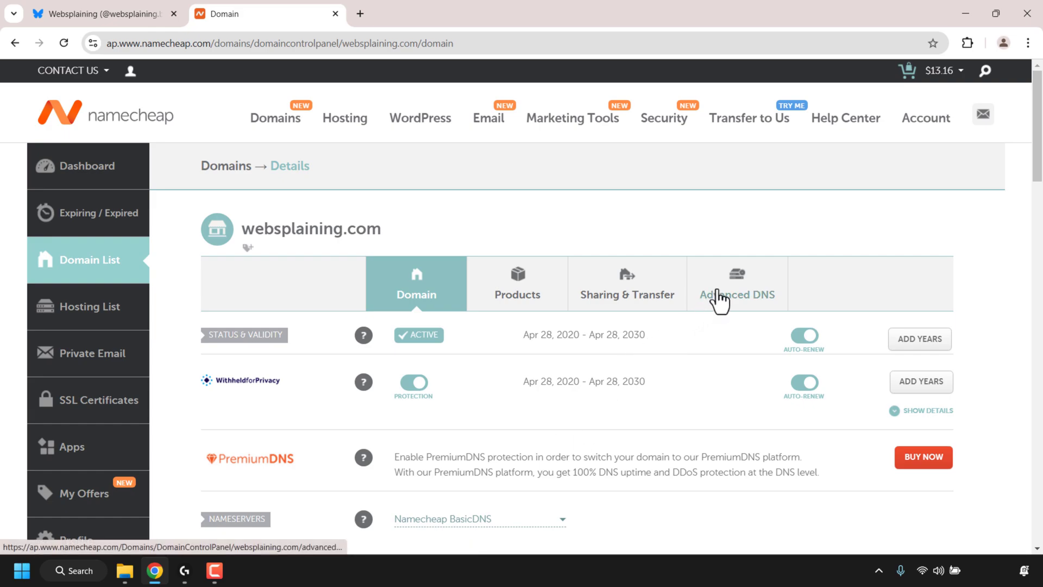
pyautogui.click(749, 304)
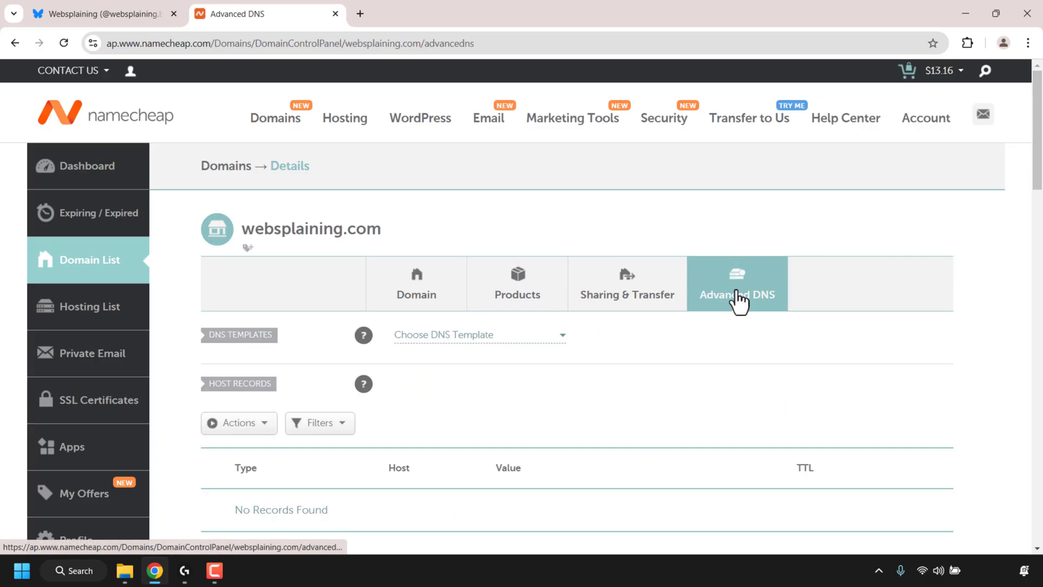
pyautogui.click(121, 19)
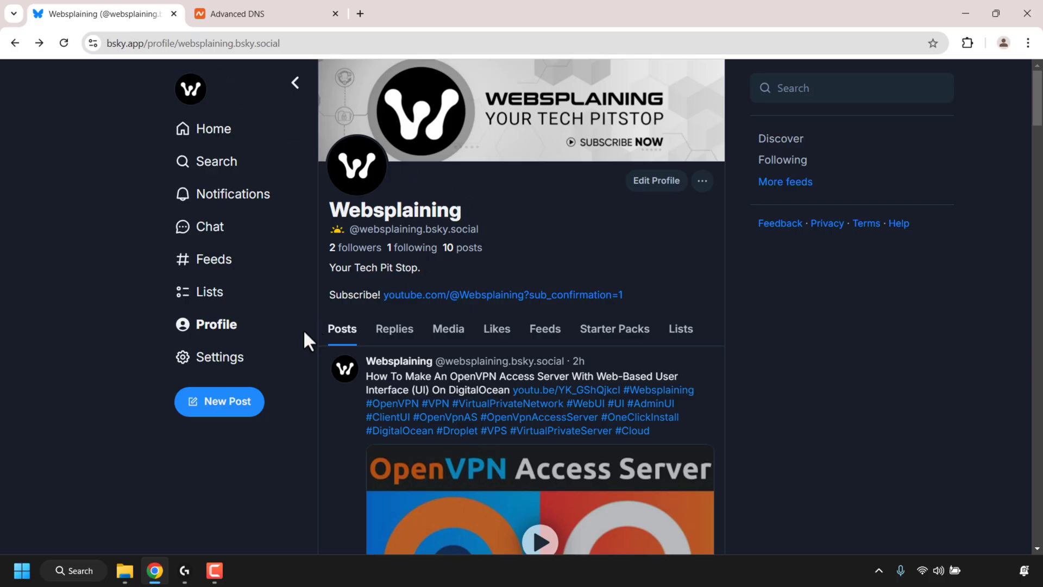
# - From Bluesky Settings, start a handle change using my own domain, entering websplaining.com
pyautogui.click(220, 365)
pyautogui.scroll(-2, 1041, 259)
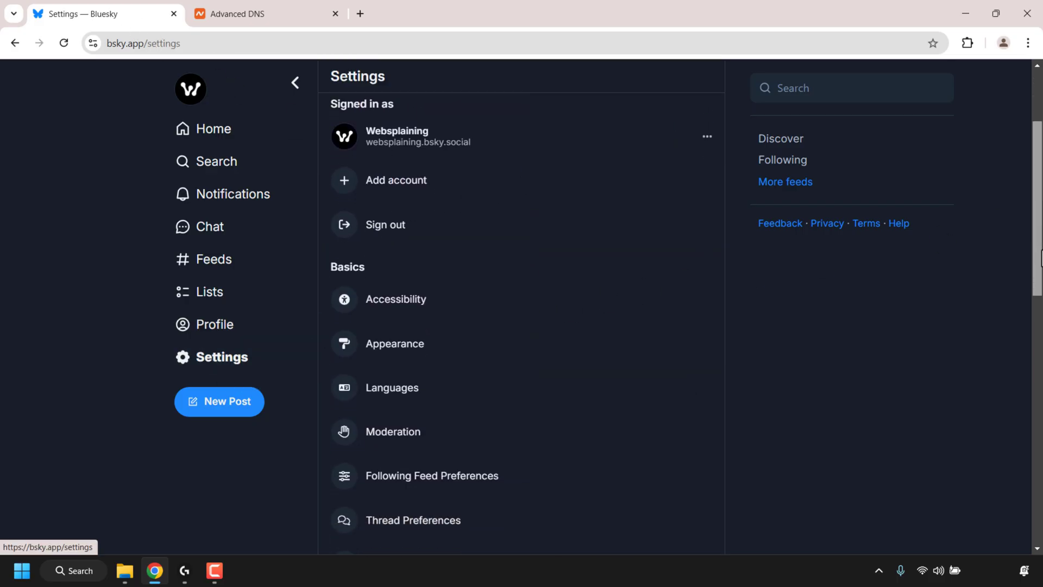
pyautogui.scroll(-6, 1041, 259)
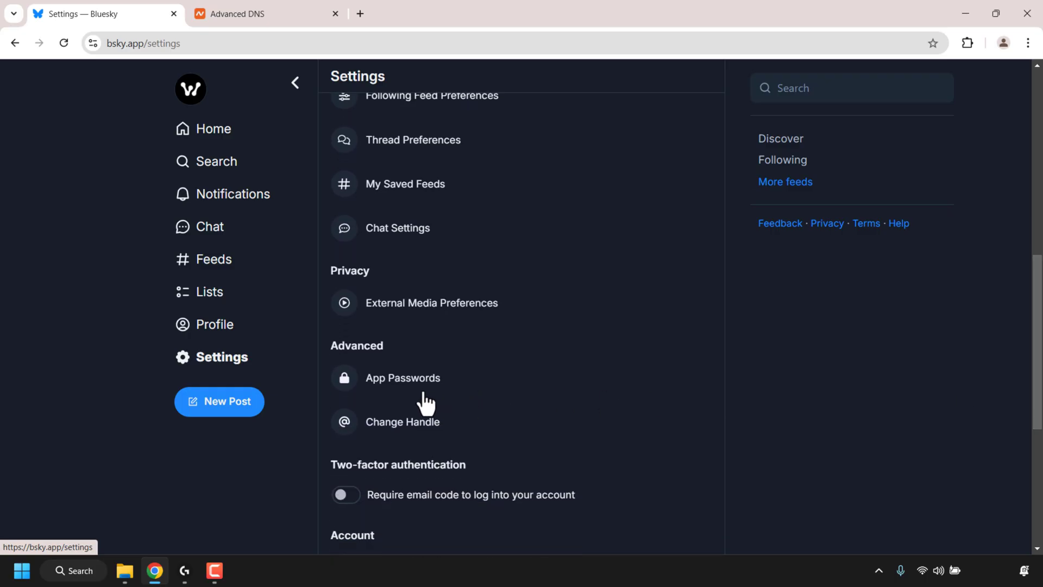
pyautogui.click(423, 422)
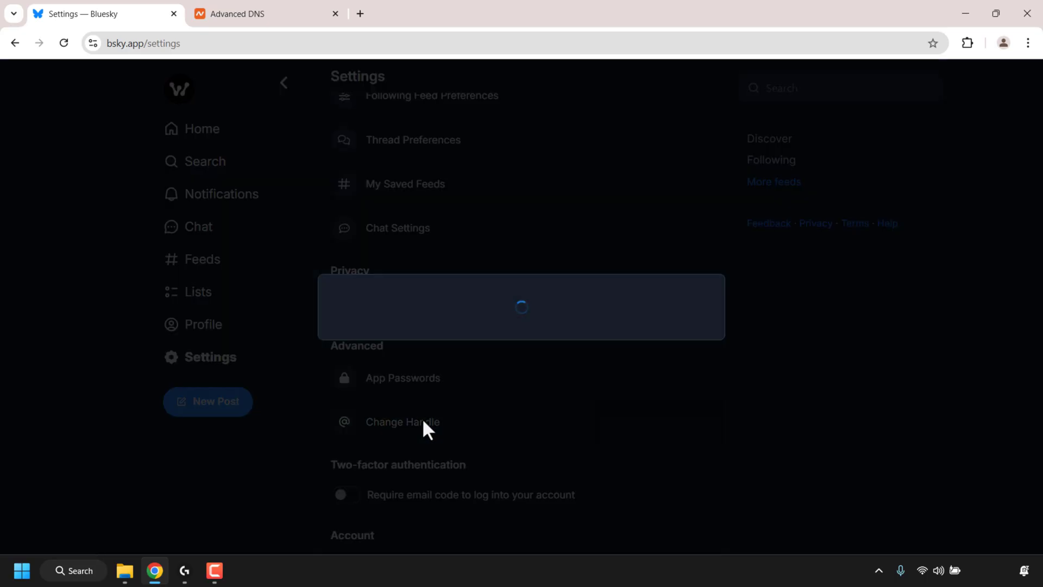
pyautogui.click(397, 359)
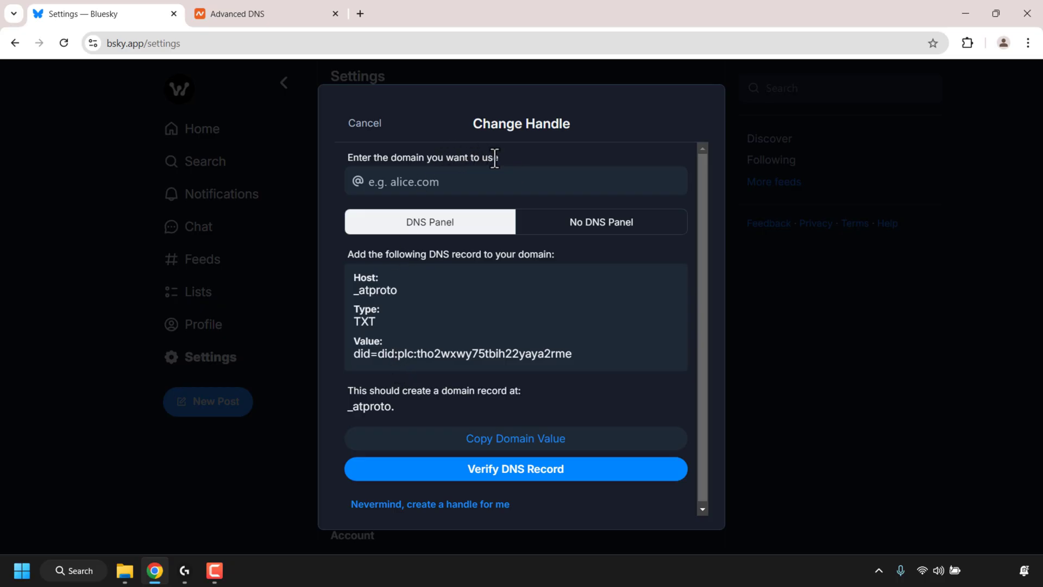
pyautogui.click(465, 186)
pyautogui.write('websplain')
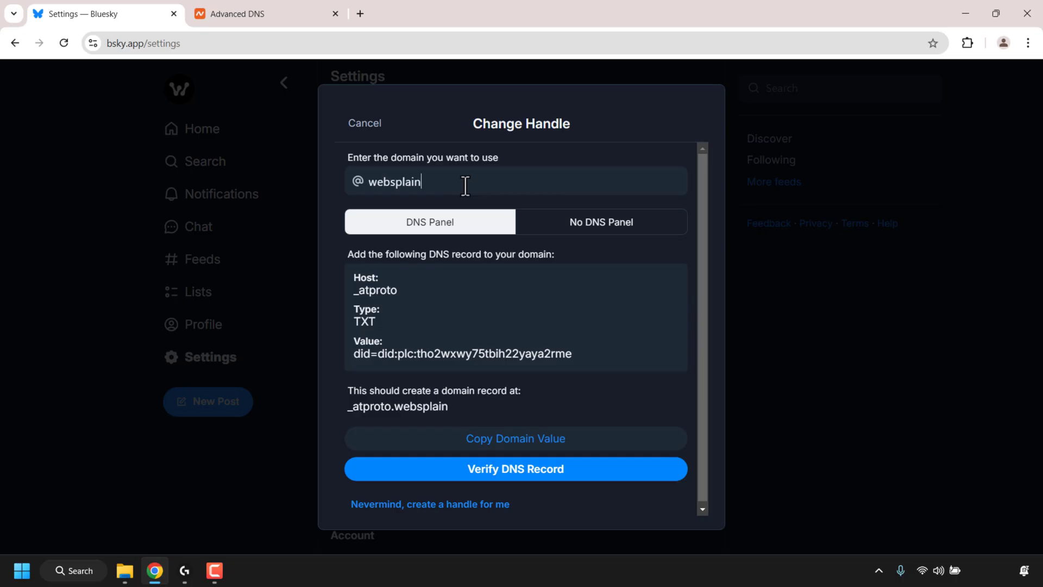
pyautogui.write('ing.com')
# - Copy the _atproto host name from Bluesky's Change Handle instructions
pyautogui.moveTo(354, 290); pyautogui.dragTo(396, 288)
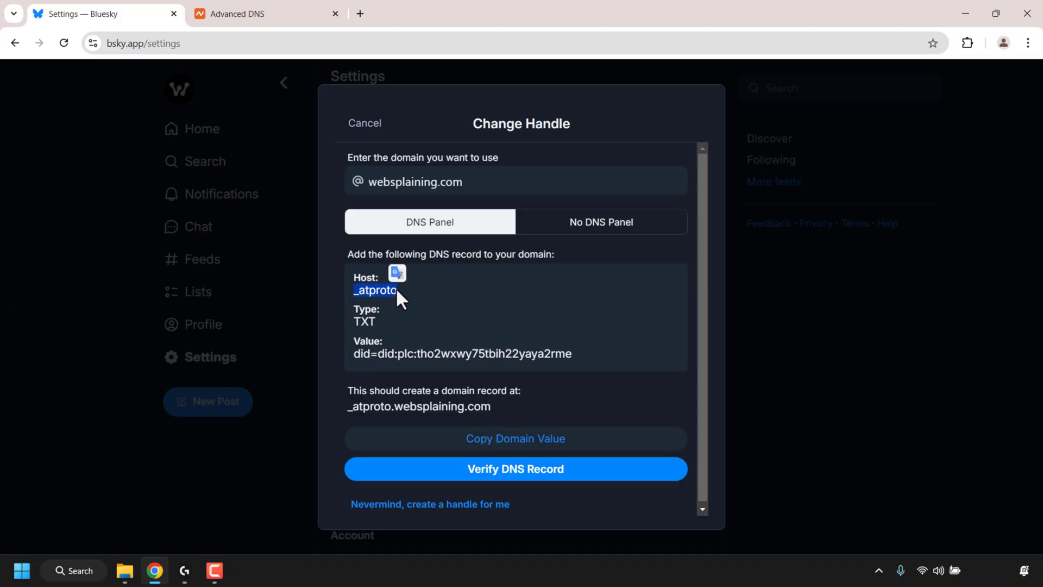
pyautogui.rightClick(387, 288)
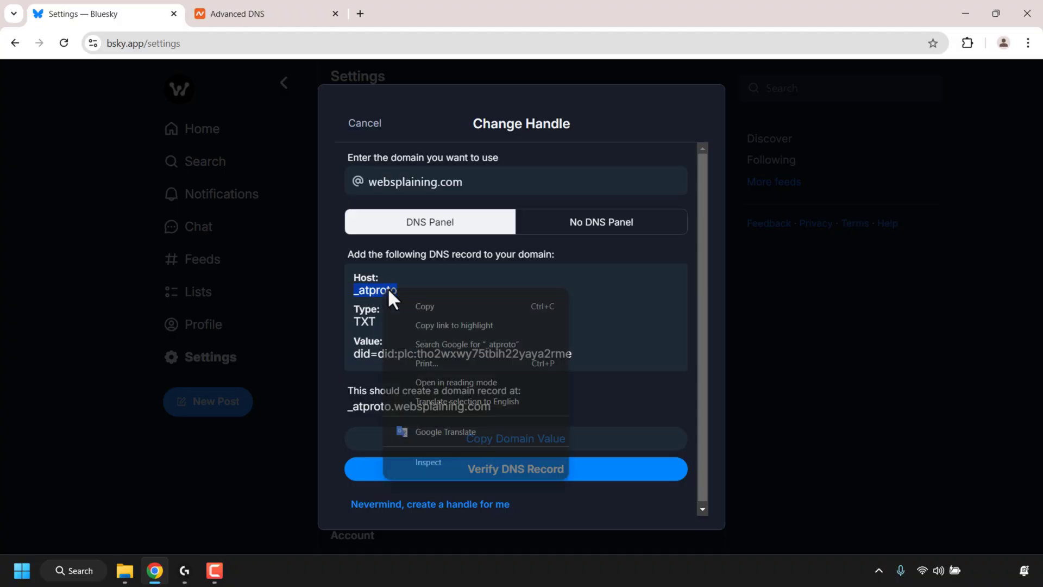
pyautogui.click(435, 298)
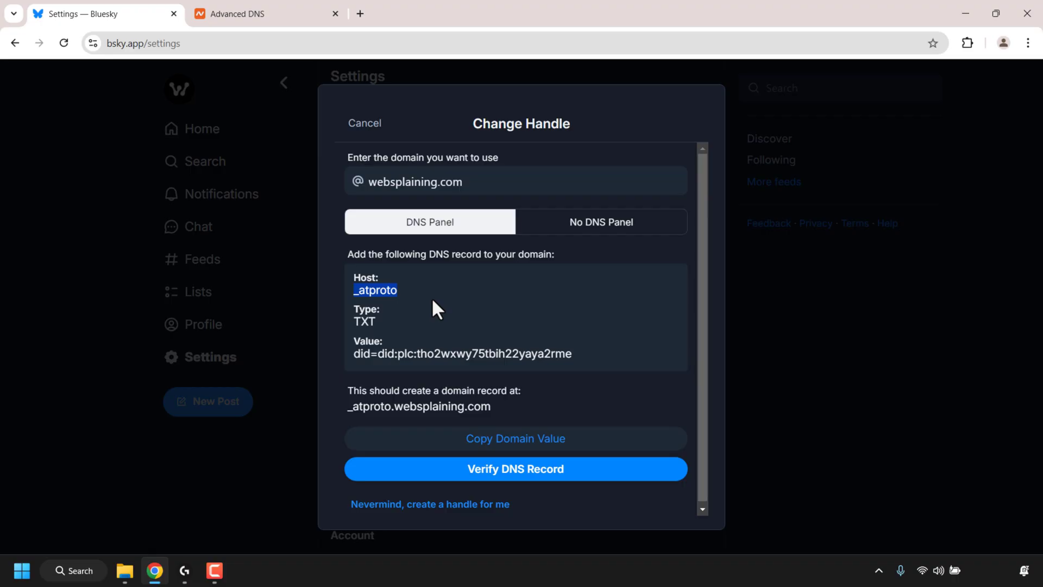
# - Add a new TXT record in Namecheap Advanced DNS with _atproto pasted as the host
pyautogui.click(299, 19)
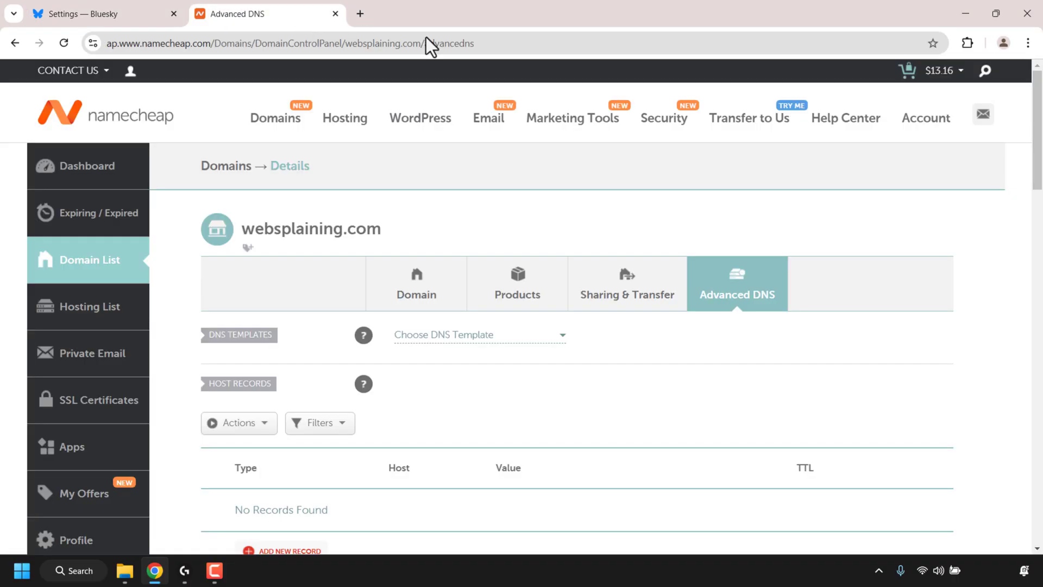
pyautogui.scroll(-1, 1027, 133)
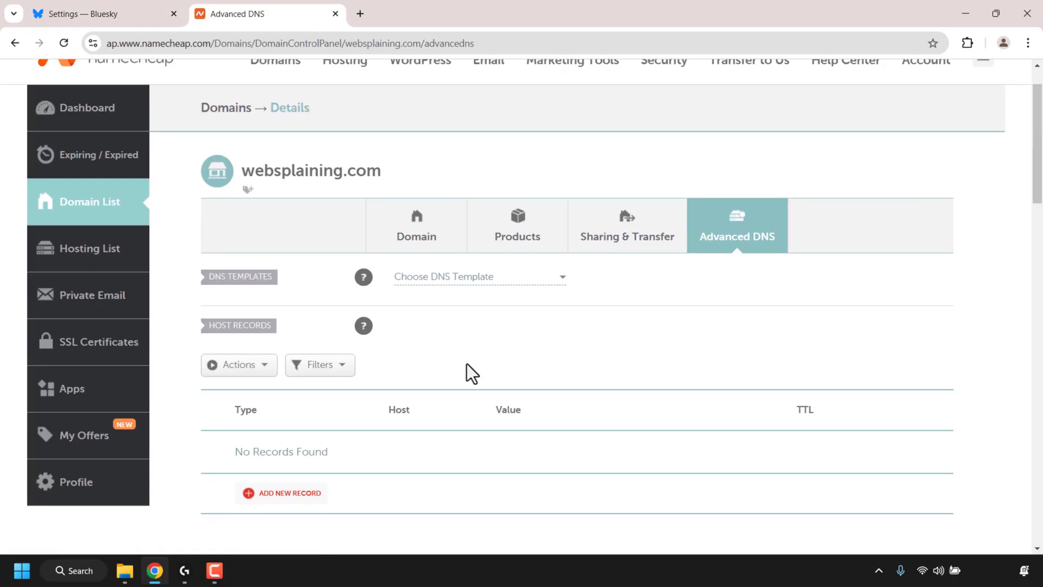
pyautogui.click(298, 495)
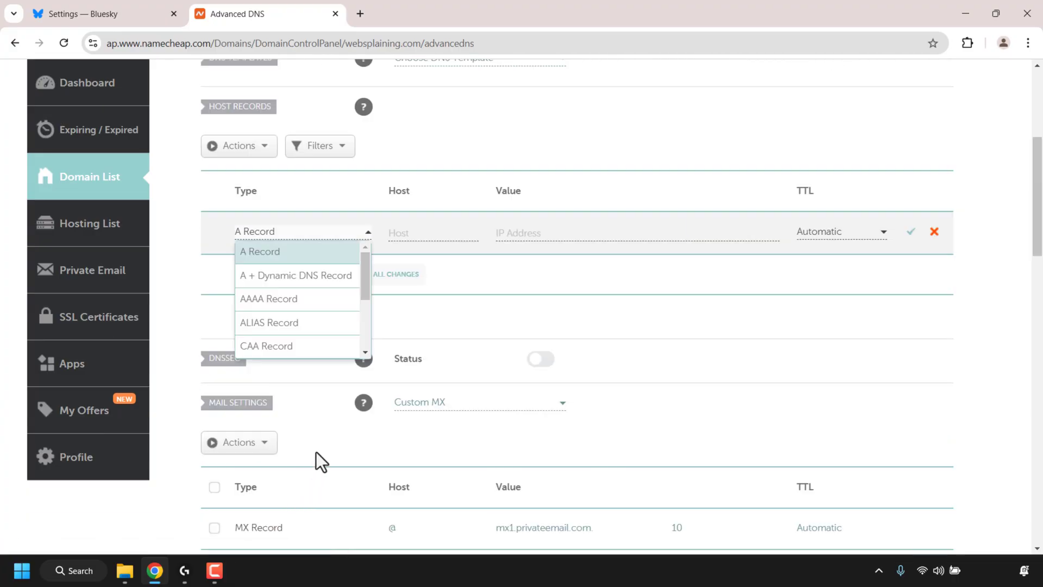
pyautogui.moveTo(366, 282); pyautogui.dragTo(368, 326)
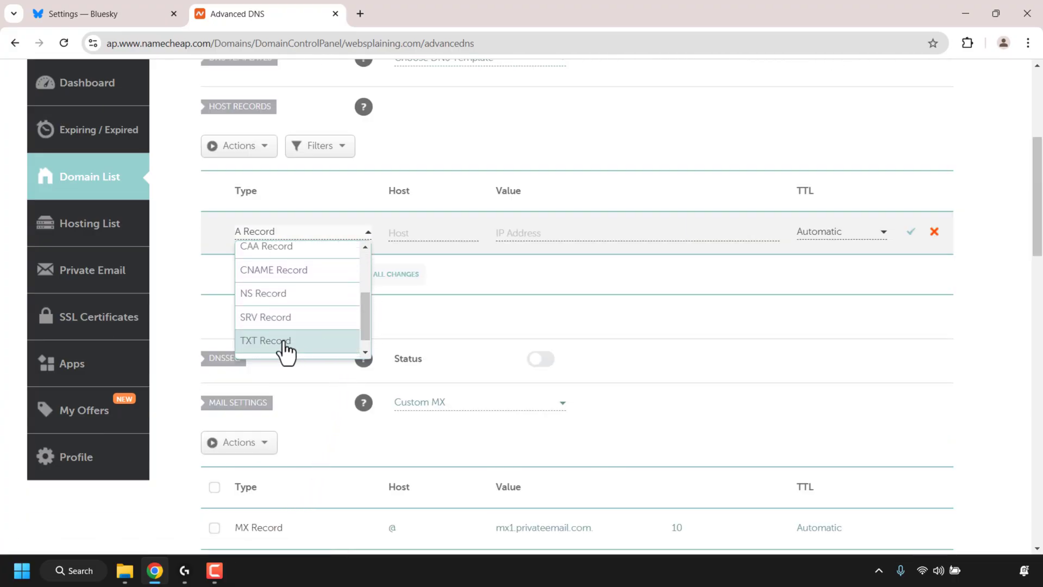
pyautogui.click(304, 342)
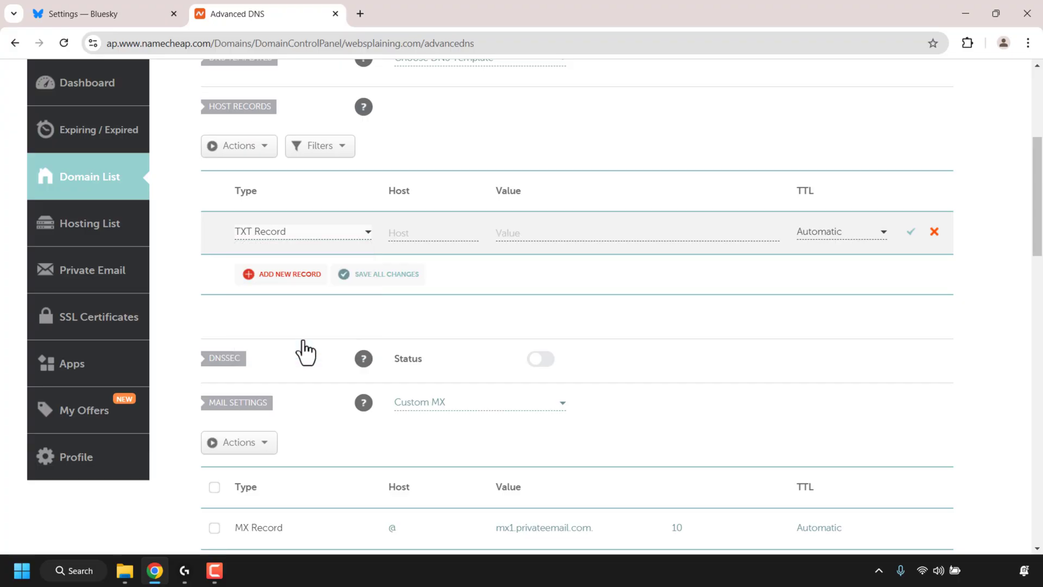
pyautogui.rightClick(418, 226)
pyautogui.click(448, 360)
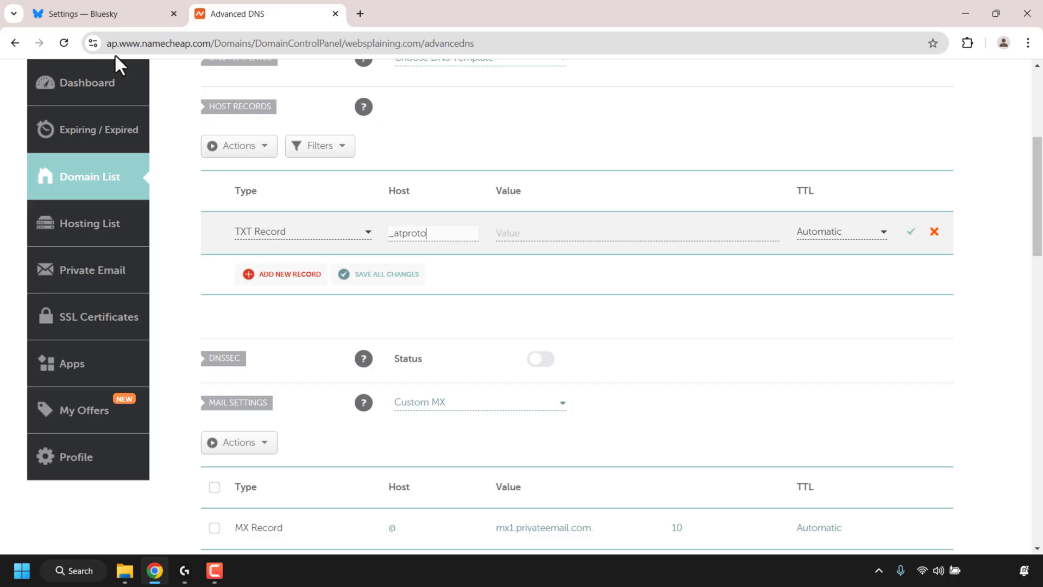
# - Copy Bluesky's DID value into the _atproto TXT record's Value field and save the record
pyautogui.click(110, 9)
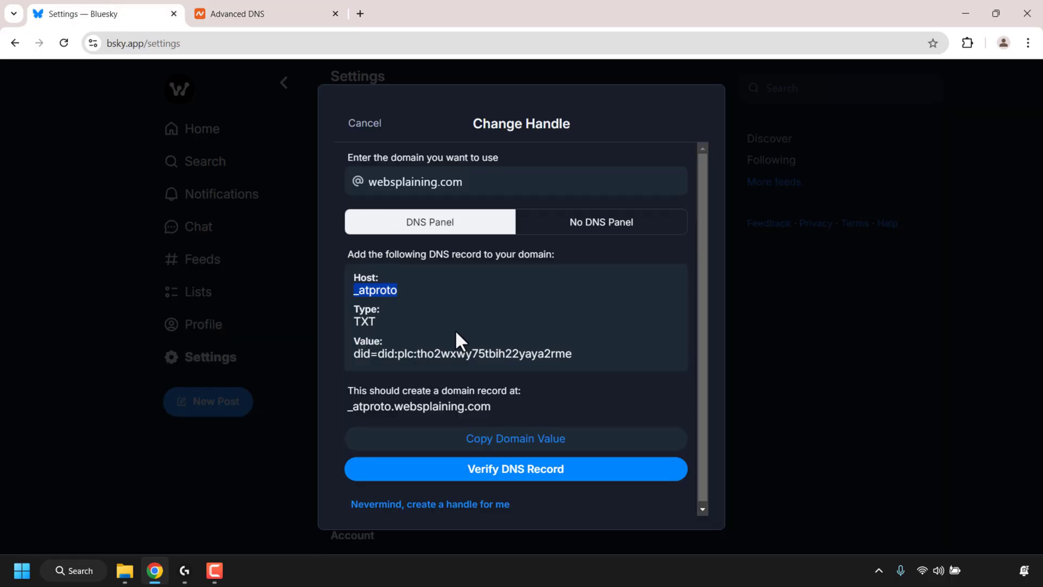
pyautogui.moveTo(354, 353); pyautogui.dragTo(569, 360)
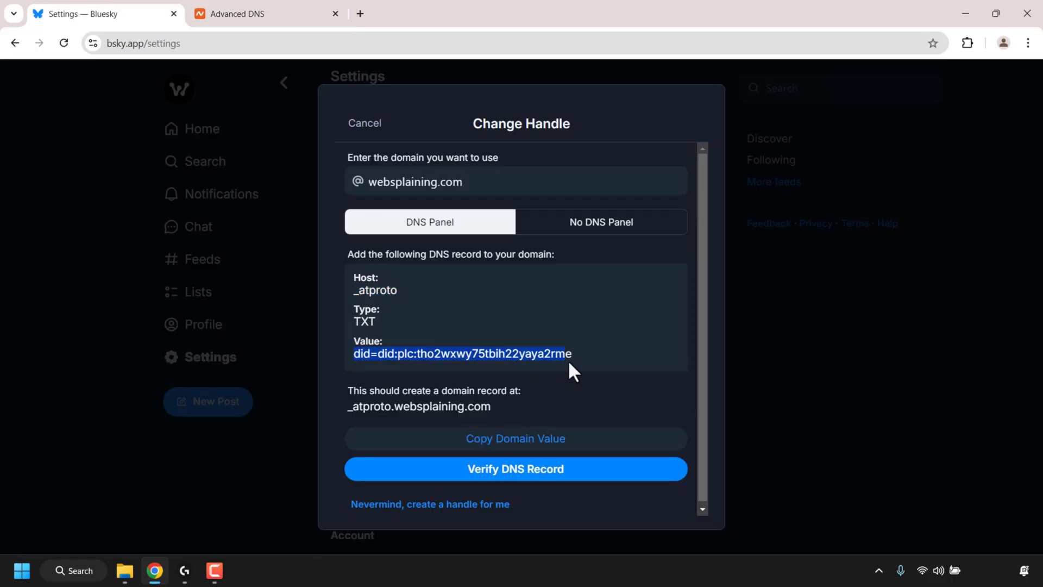
pyautogui.rightClick(472, 353)
pyautogui.click(540, 369)
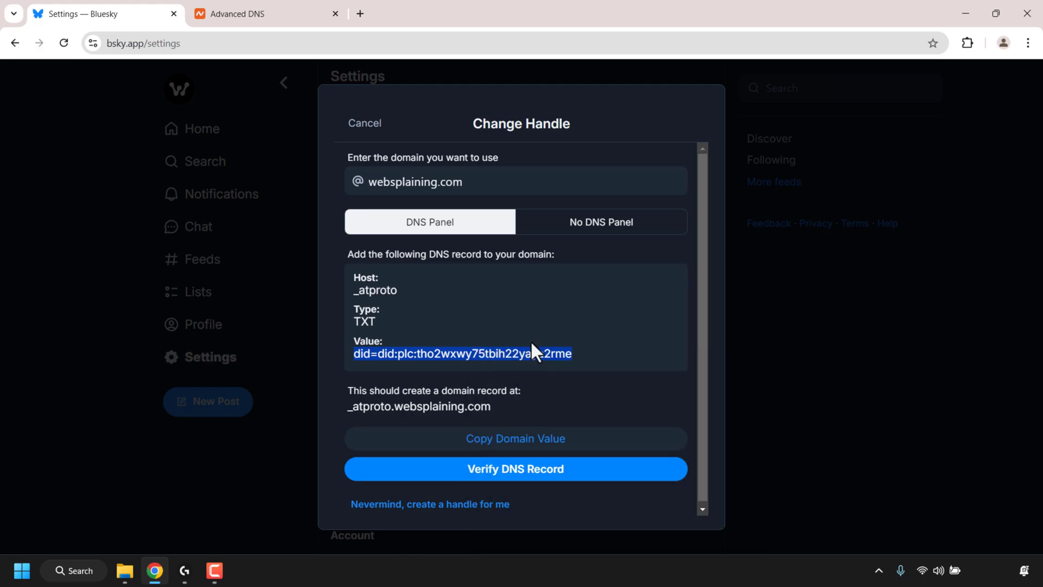
pyautogui.click(266, 14)
pyautogui.rightClick(551, 236)
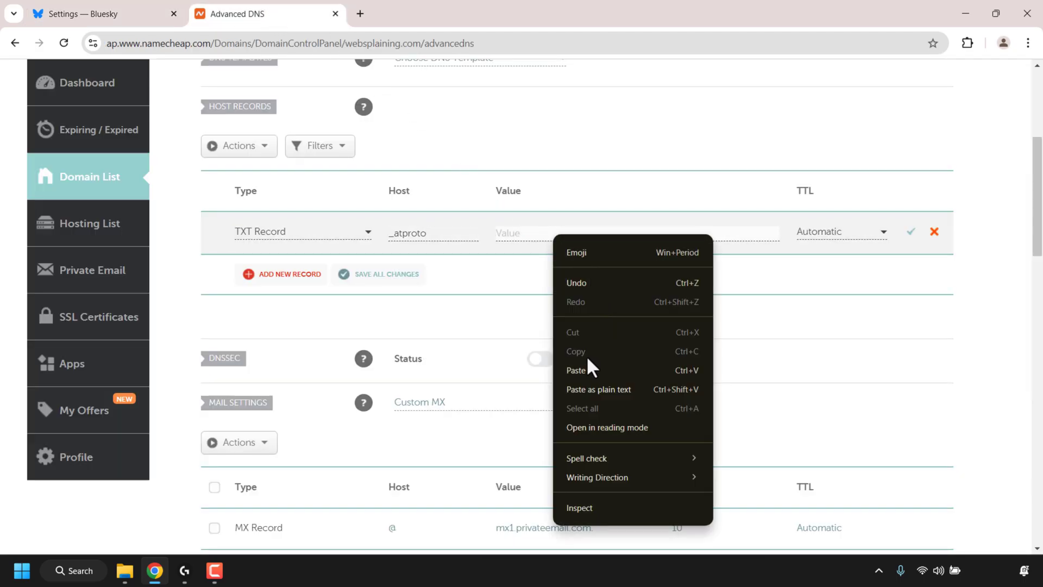
pyautogui.click(595, 367)
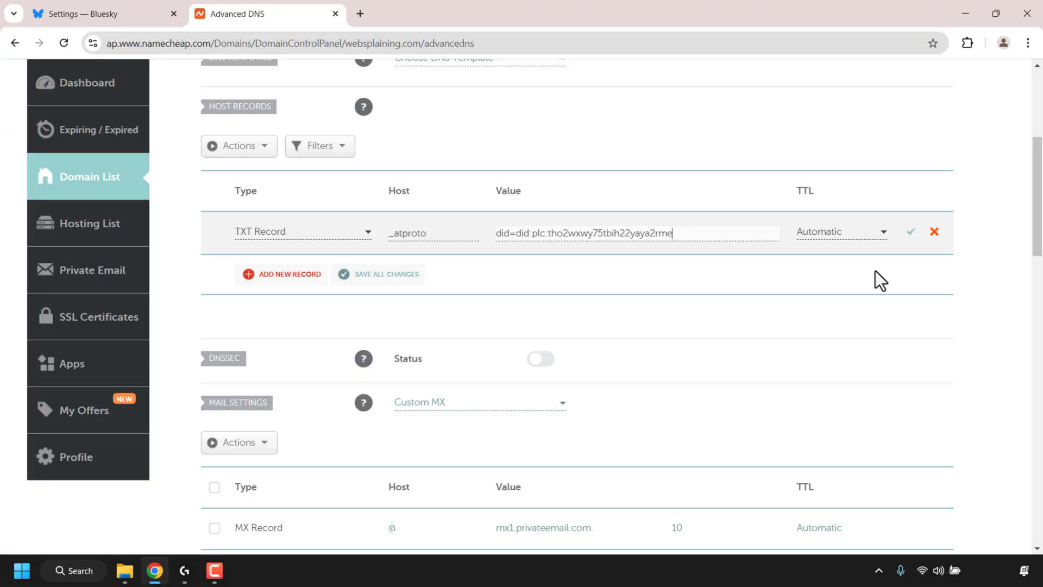
pyautogui.click(911, 232)
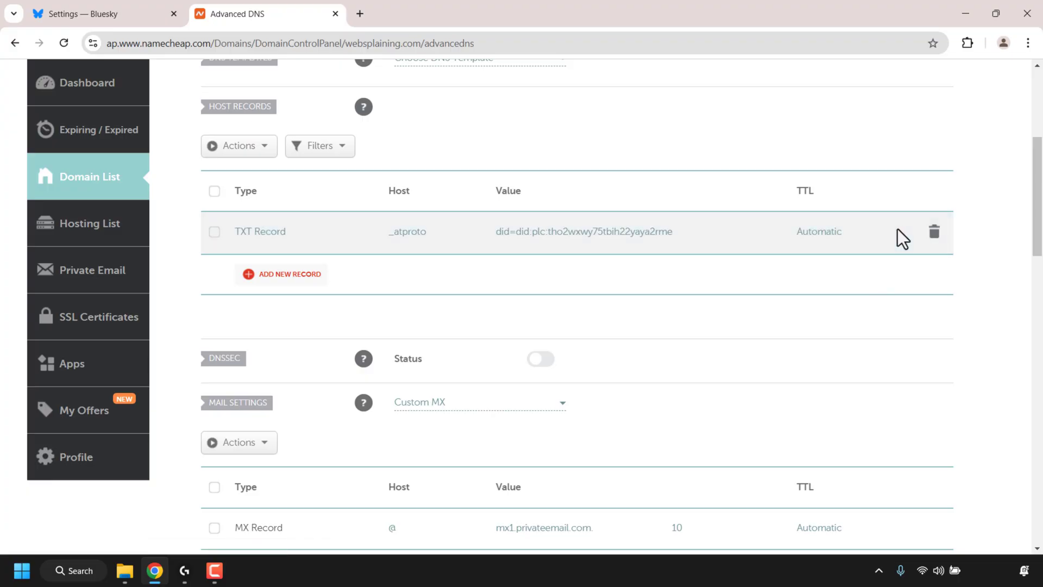
# - Close the Namecheap DNS tab, verify the websplaining.com DNS record in Bluesky, and save the handle
pyautogui.click(336, 14)
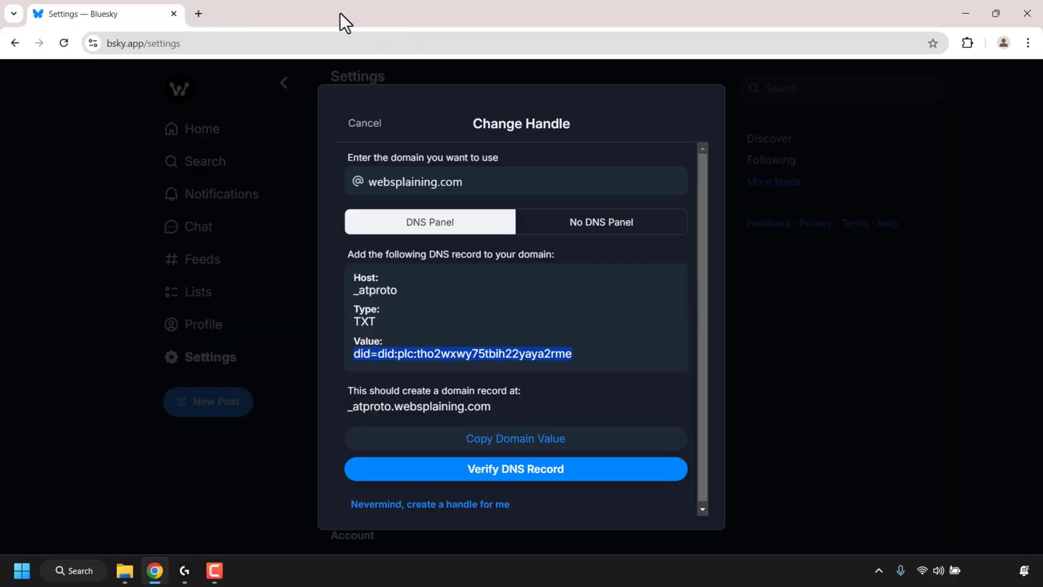
pyautogui.click(545, 477)
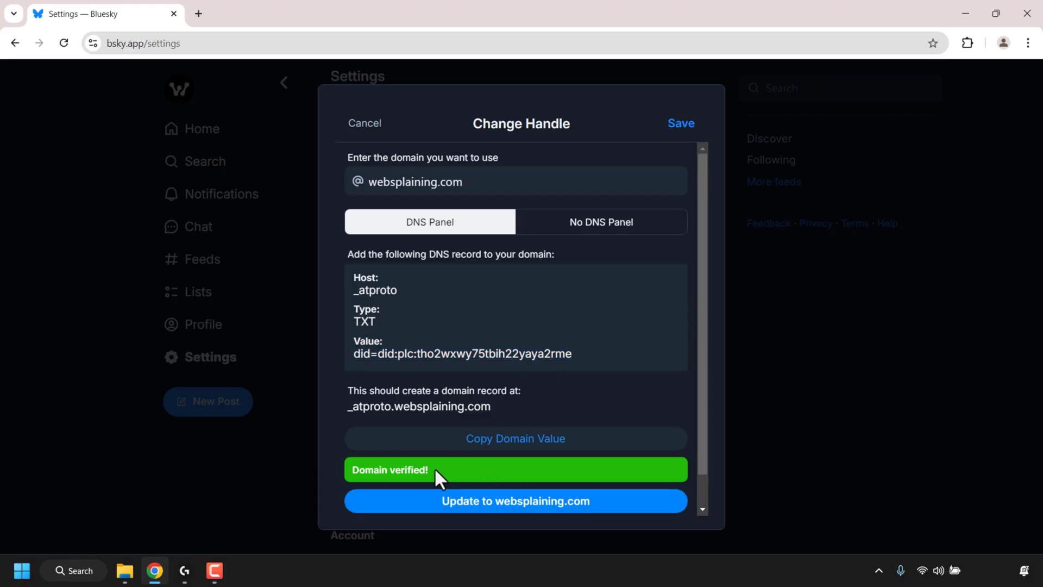
pyautogui.click(682, 126)
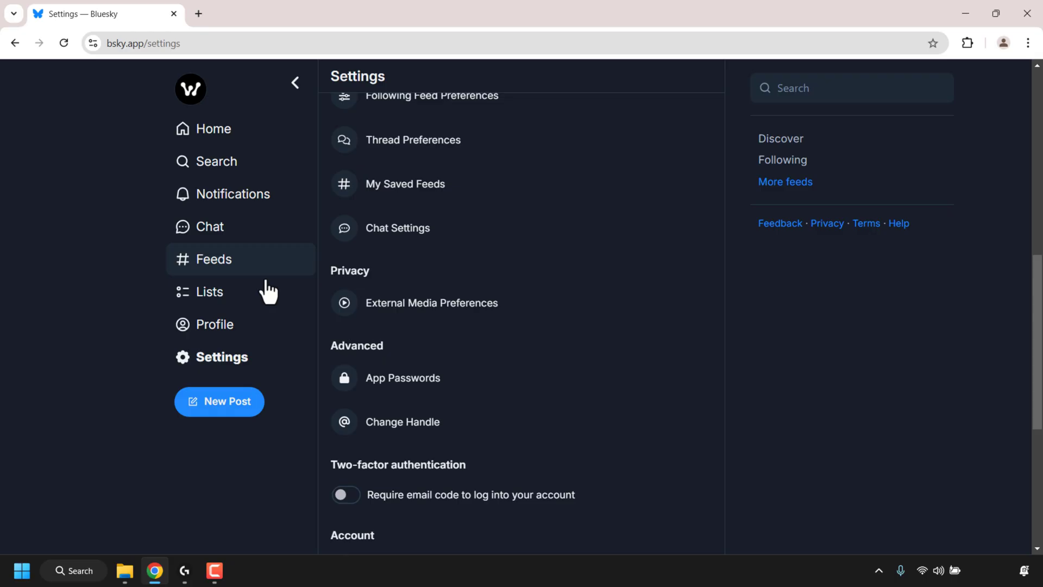
pyautogui.click(239, 328)
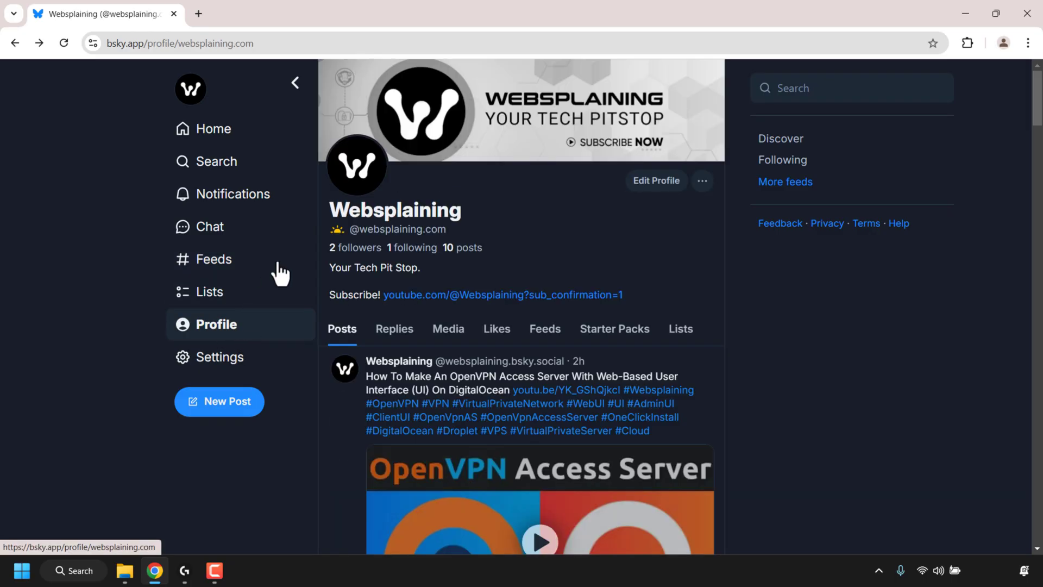